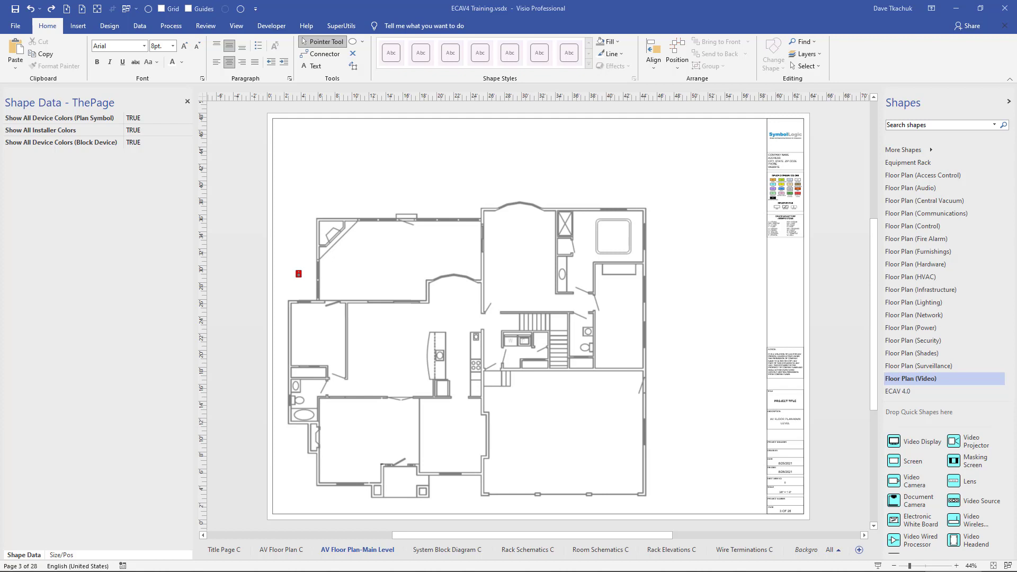
Place a Video Camera from Floor Plan (Video) and a Wireless Access Point from Floor Plan (Network) in the room with the corner fireplace
drag(906, 480, 345, 270)
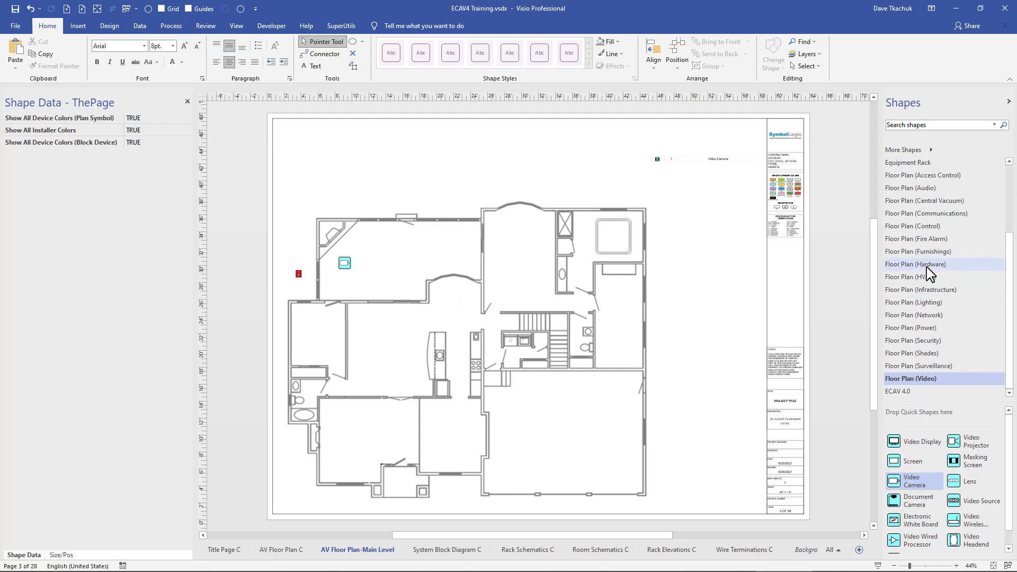
click(930, 315)
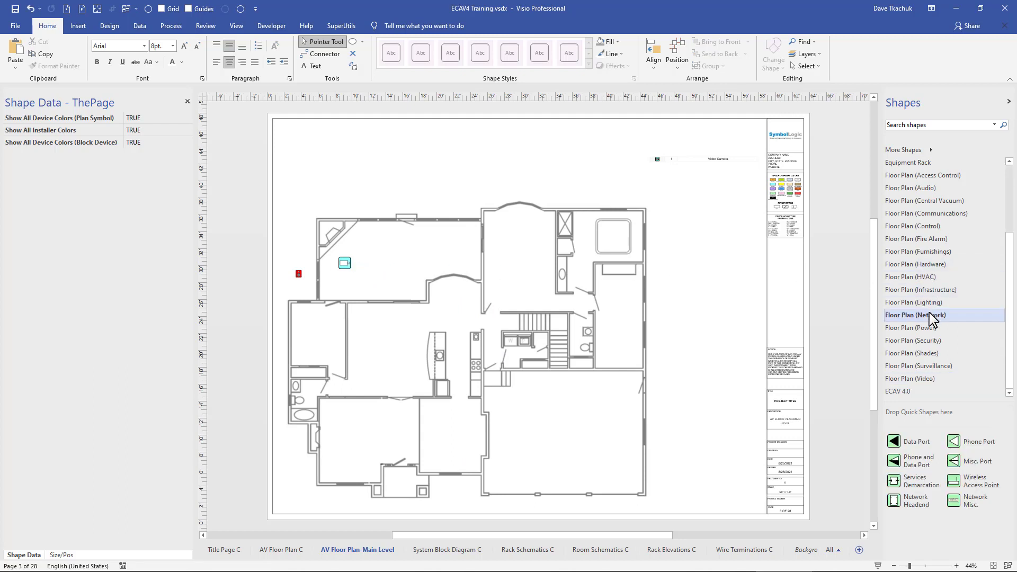
drag(954, 480, 344, 289)
Give the video camera a Blue Angular w/icon coverage pattern and shorten its reach to about 5 ft 6 in
click(345, 263)
scroll(345, 263, up, 6)
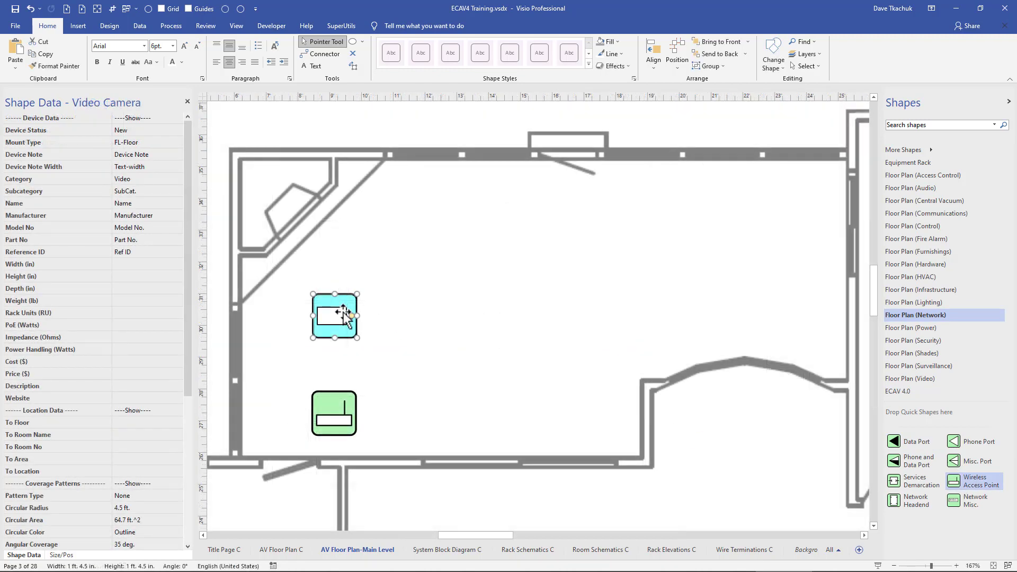
right_click(344, 313)
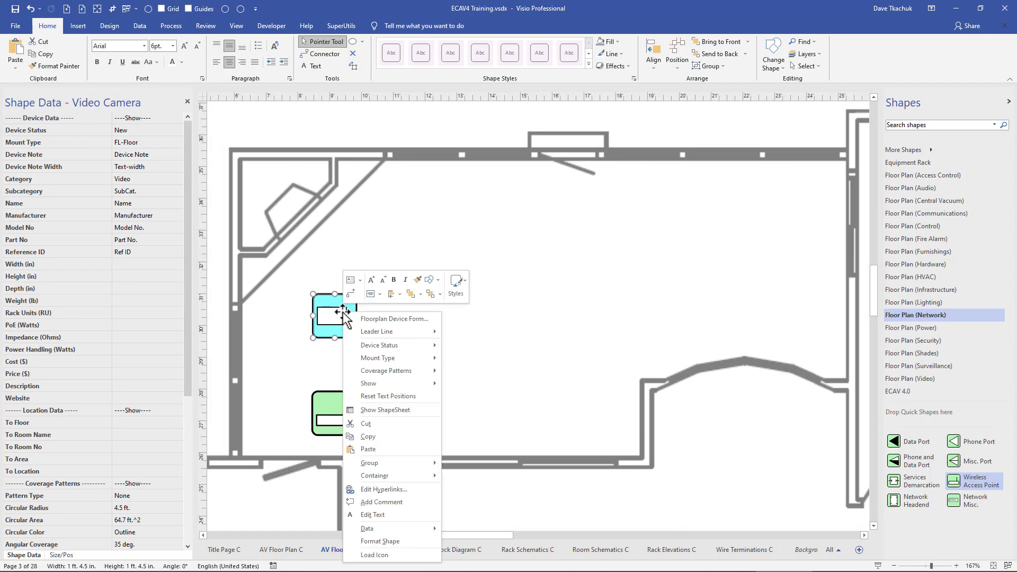
click(382, 319)
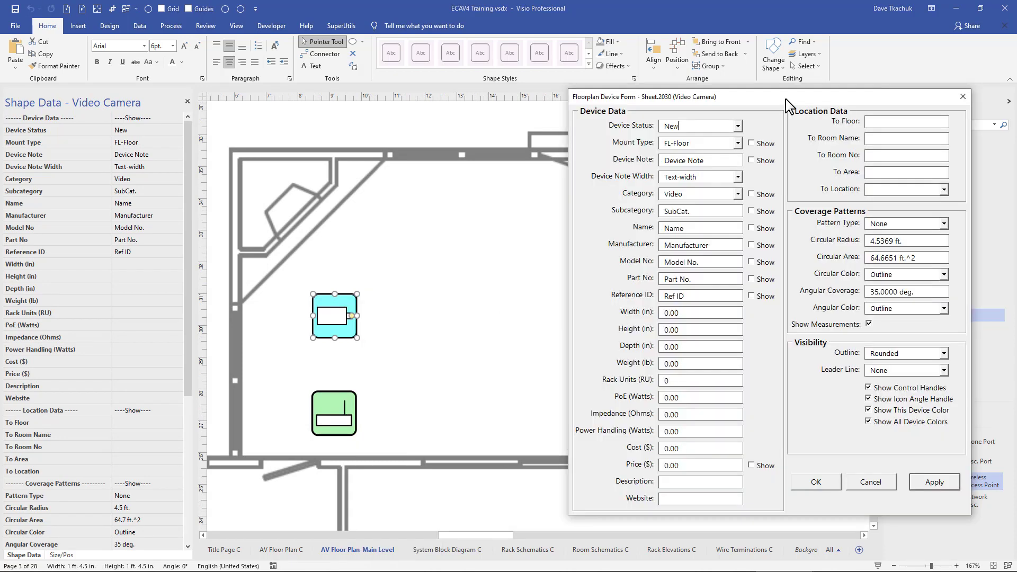
click(944, 226)
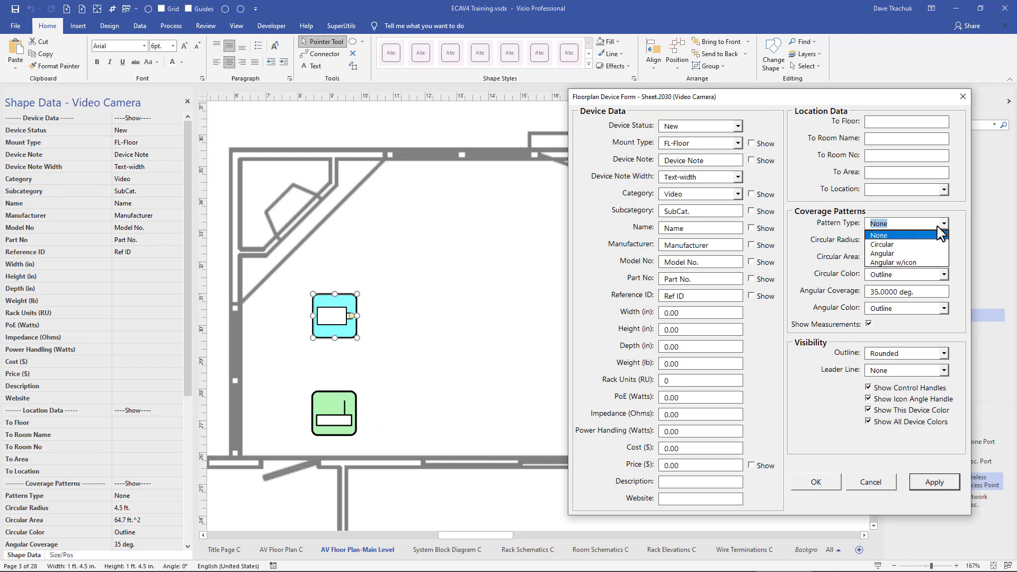
click(912, 263)
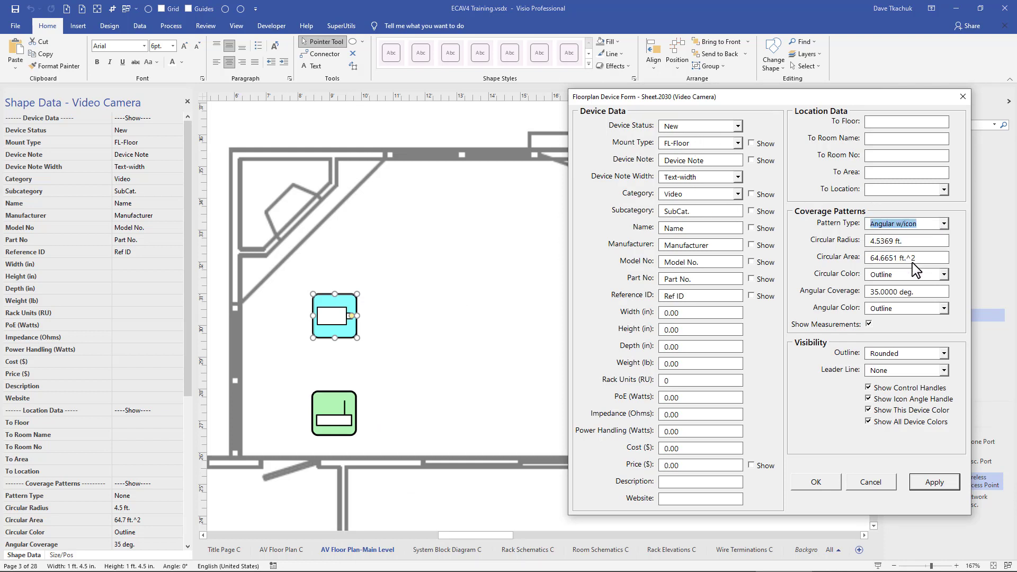
click(943, 309)
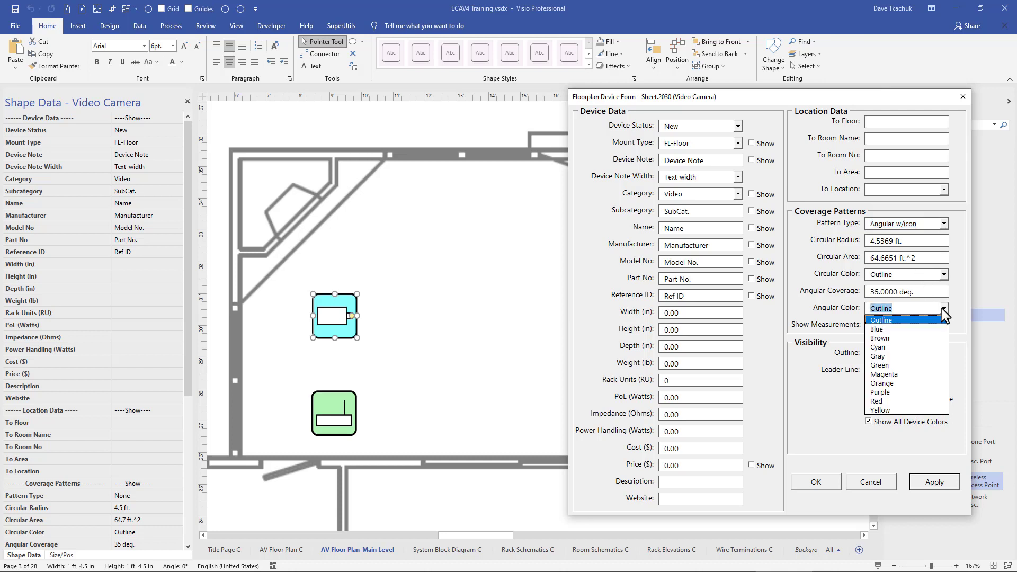
click(920, 329)
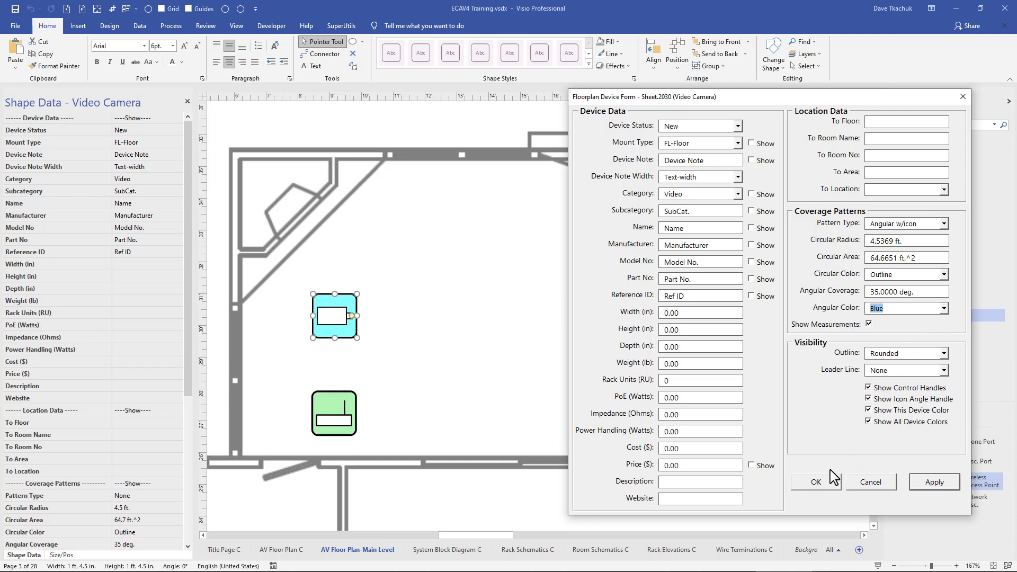
click(927, 483)
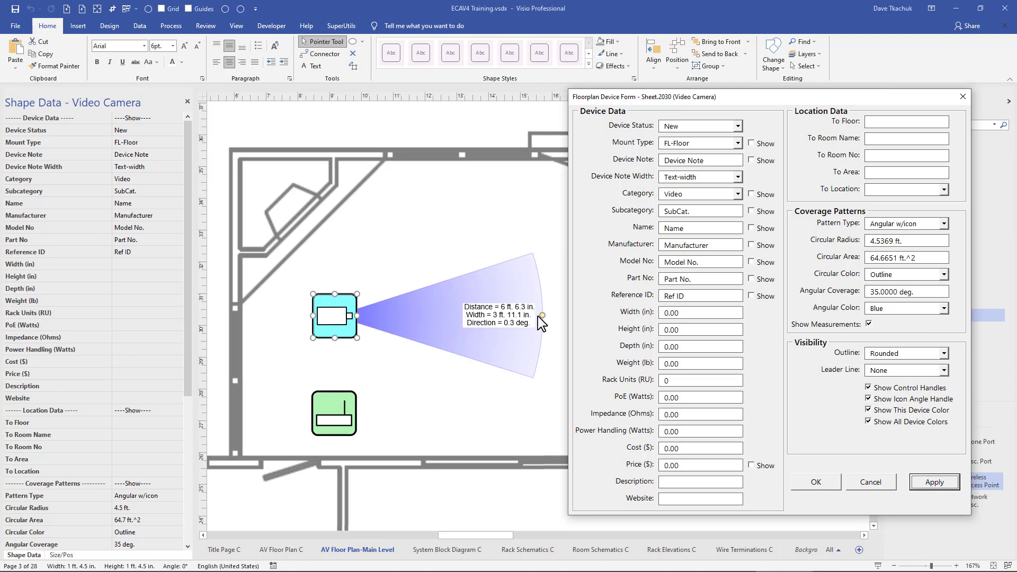
click(814, 483)
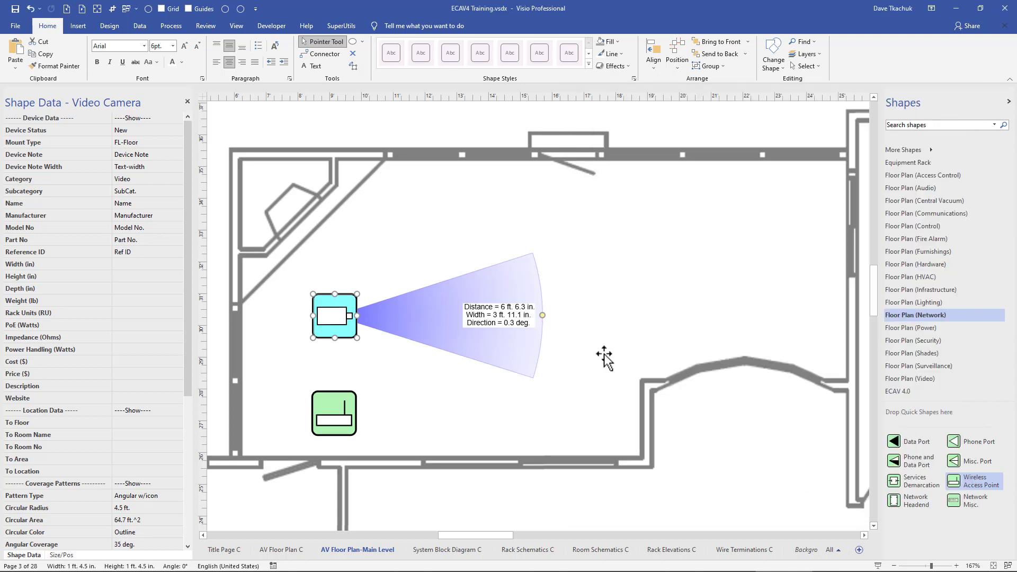
drag(542, 314, 509, 312)
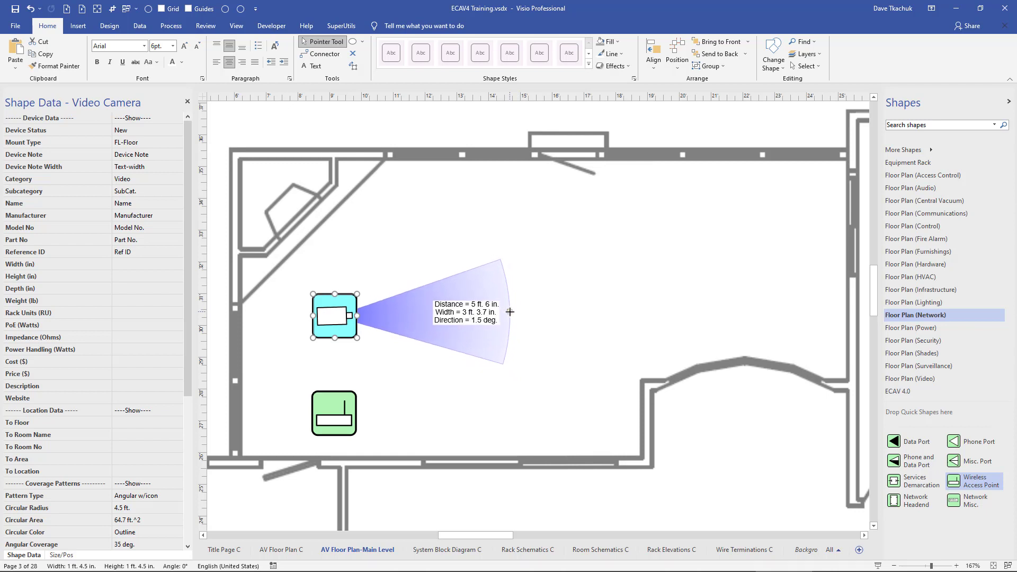
Give the wireless access point a Circular coverage pattern with the circular color Cyan
click(349, 414)
right_click(349, 414)
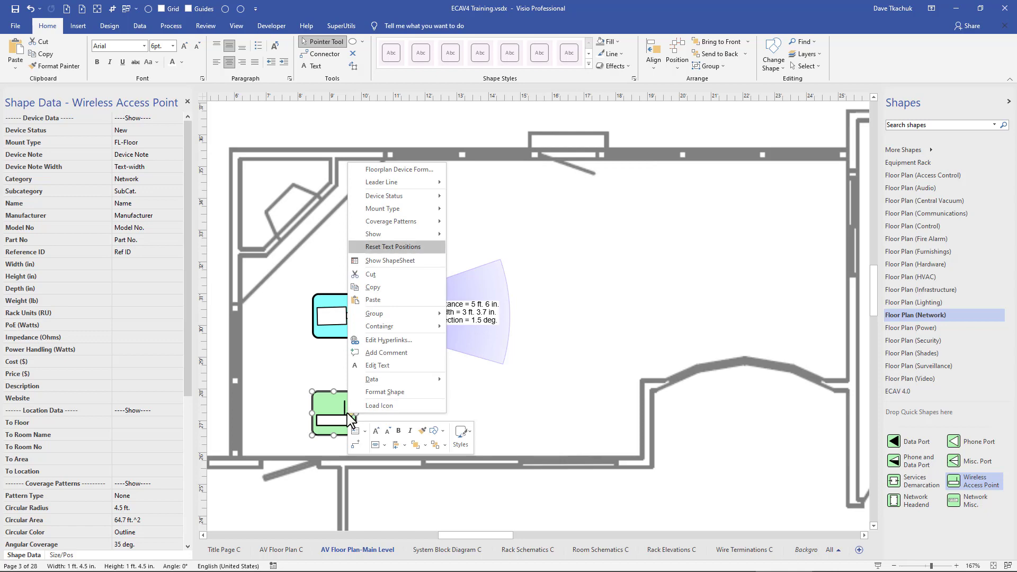
click(408, 169)
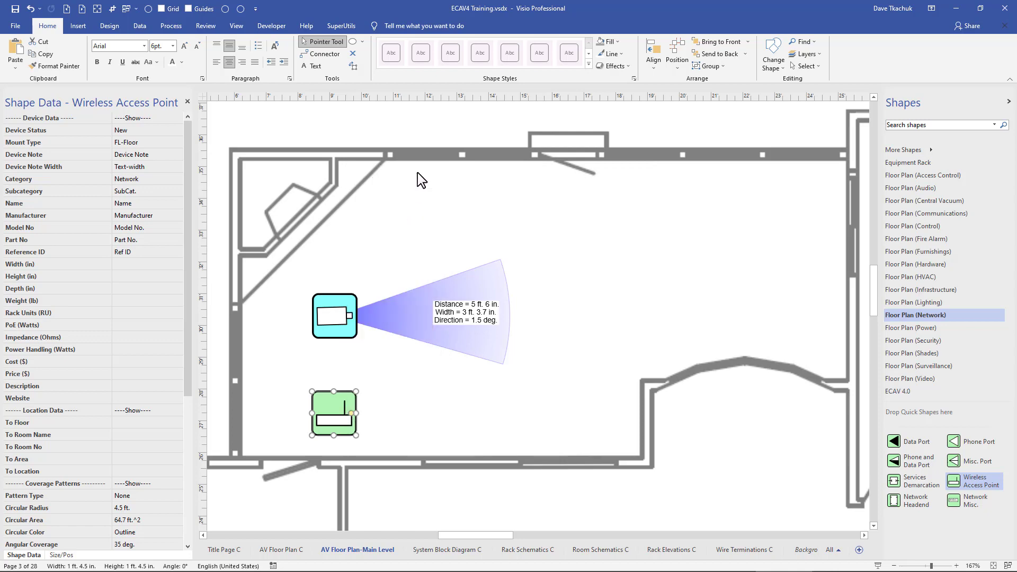
drag(509, 12, 788, 116)
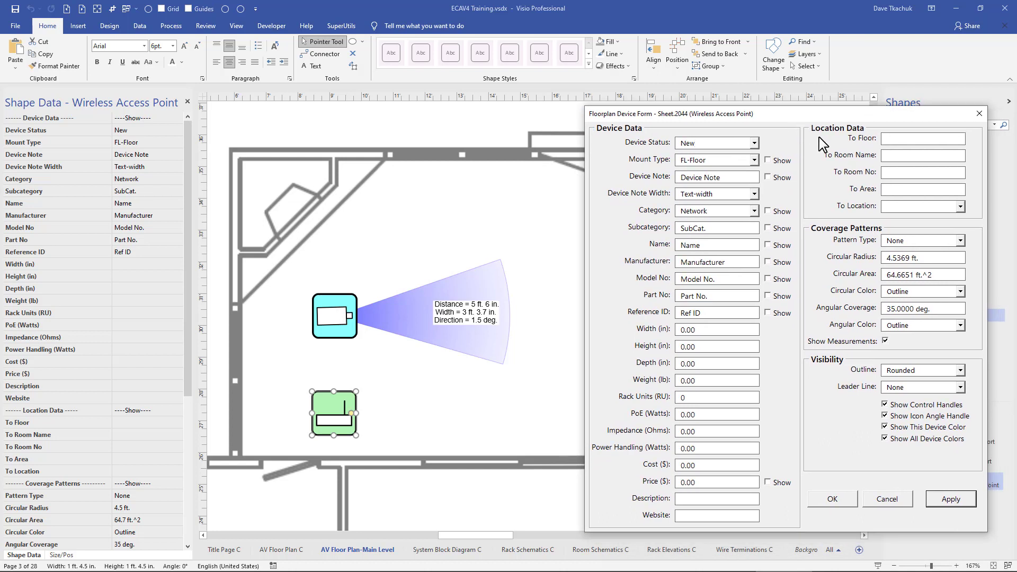
click(959, 241)
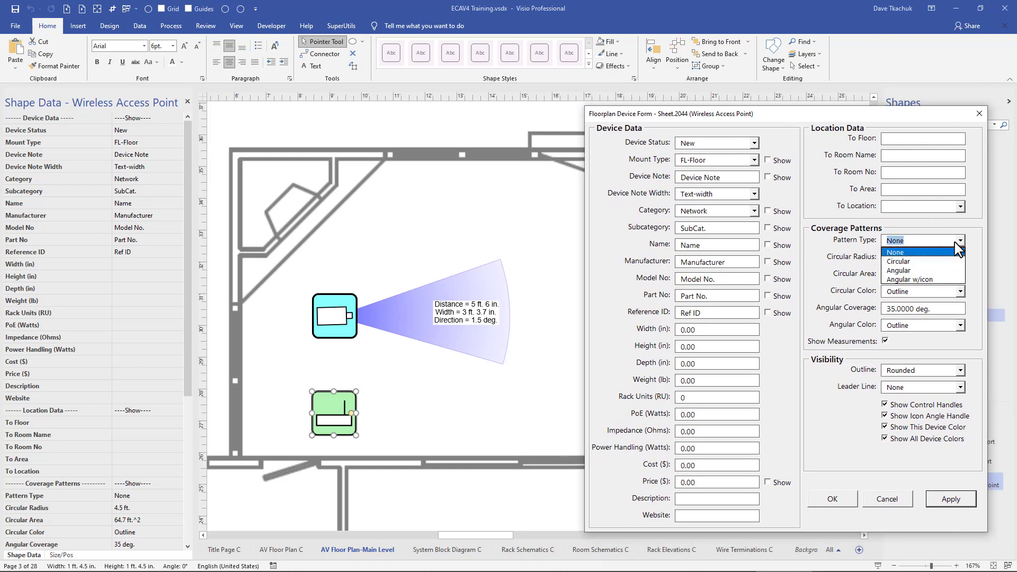
click(935, 263)
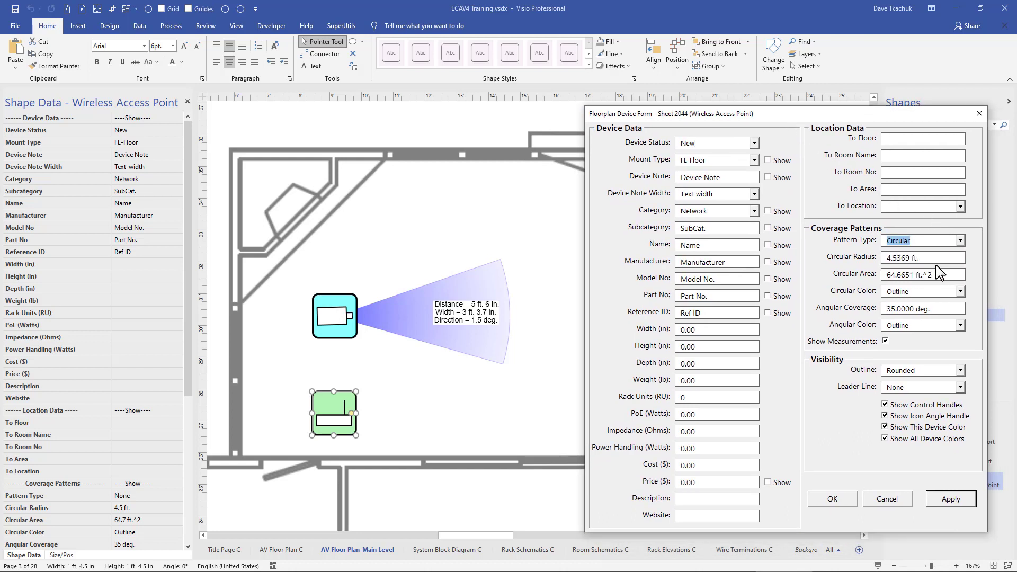
click(961, 292)
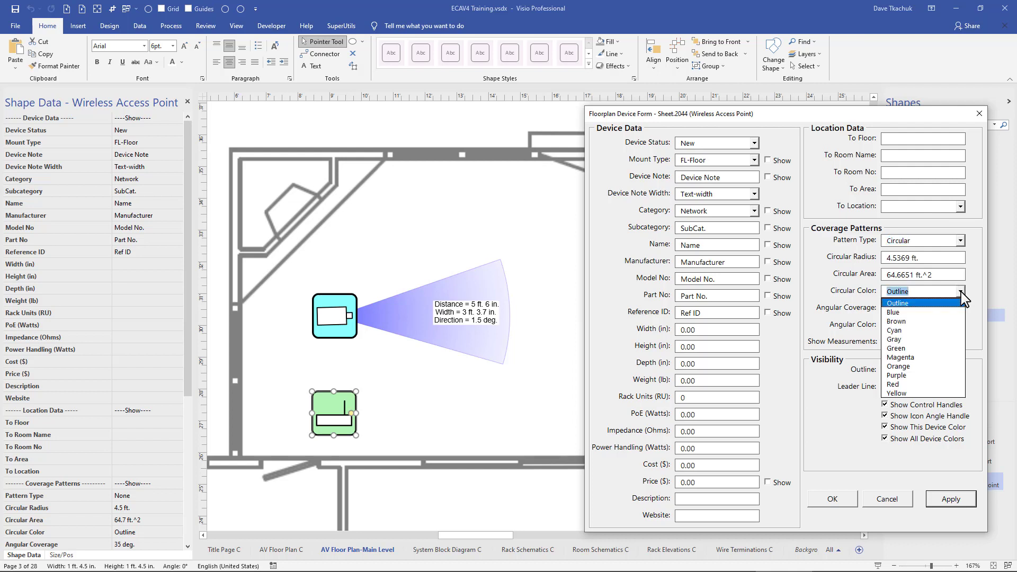
click(942, 330)
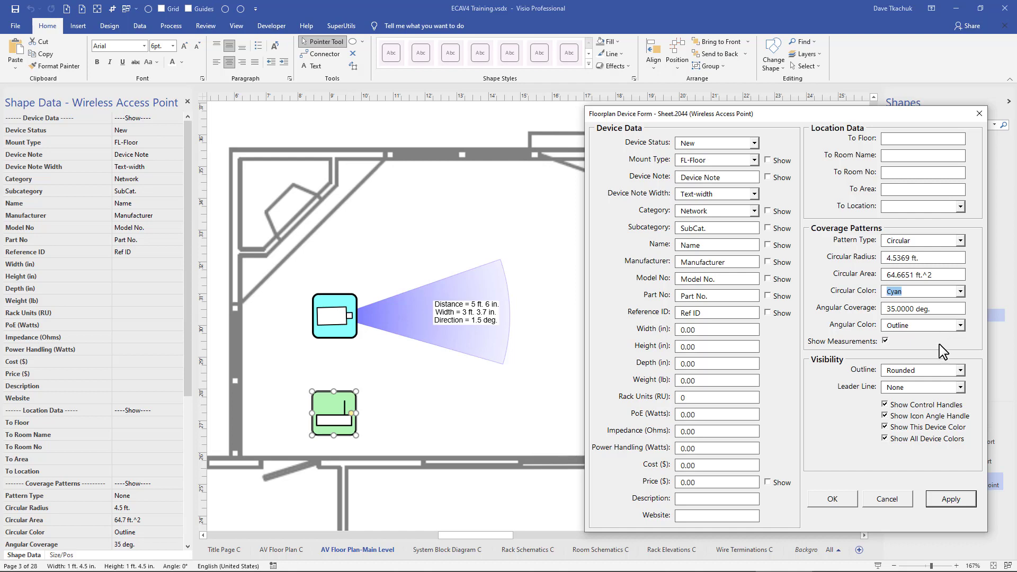
click(942, 501)
click(834, 500)
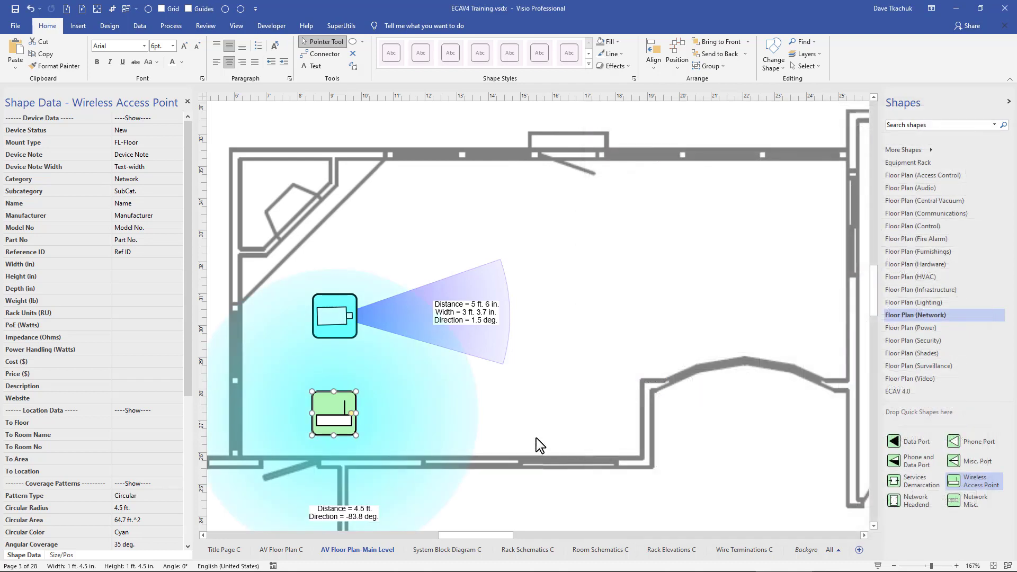
Resize the access point's circular coverage to a radius of about 3 ft 11.5 in
scroll(537, 444, down, 1)
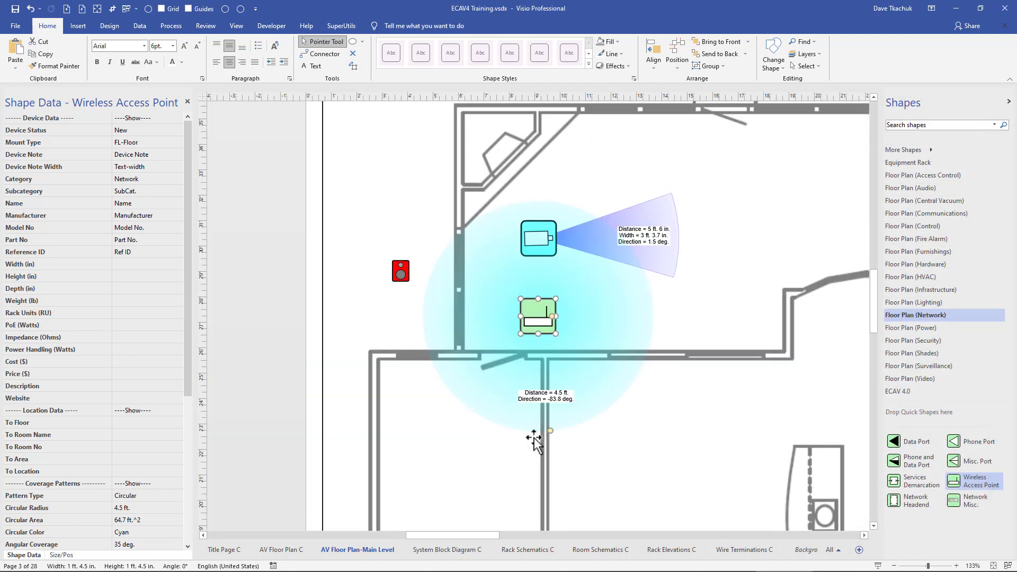
drag(551, 430, 759, 250)
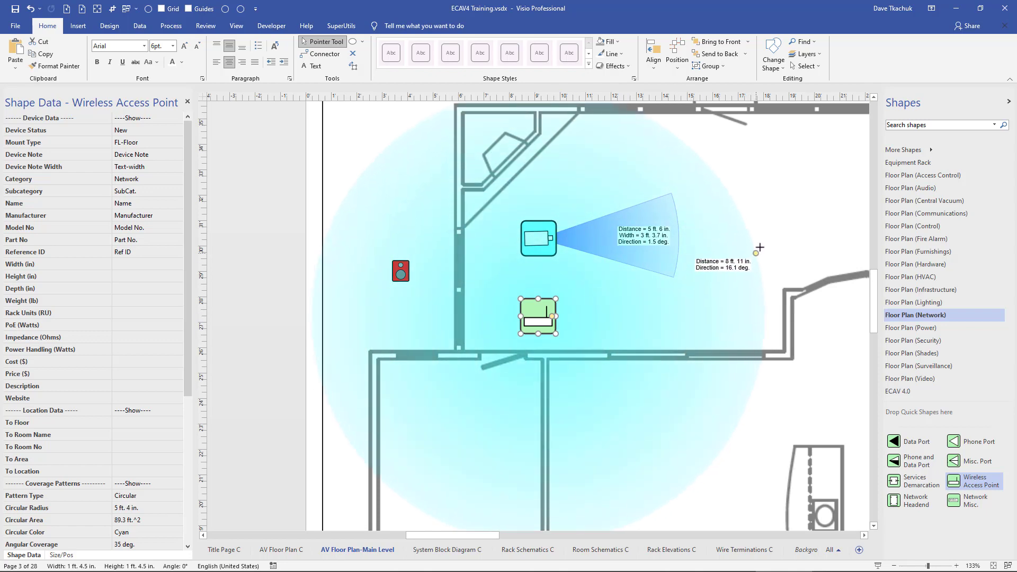
drag(759, 250, 761, 246)
Set the coverage pattern of both the wireless access point and the video camera to None
right_click(287, 296)
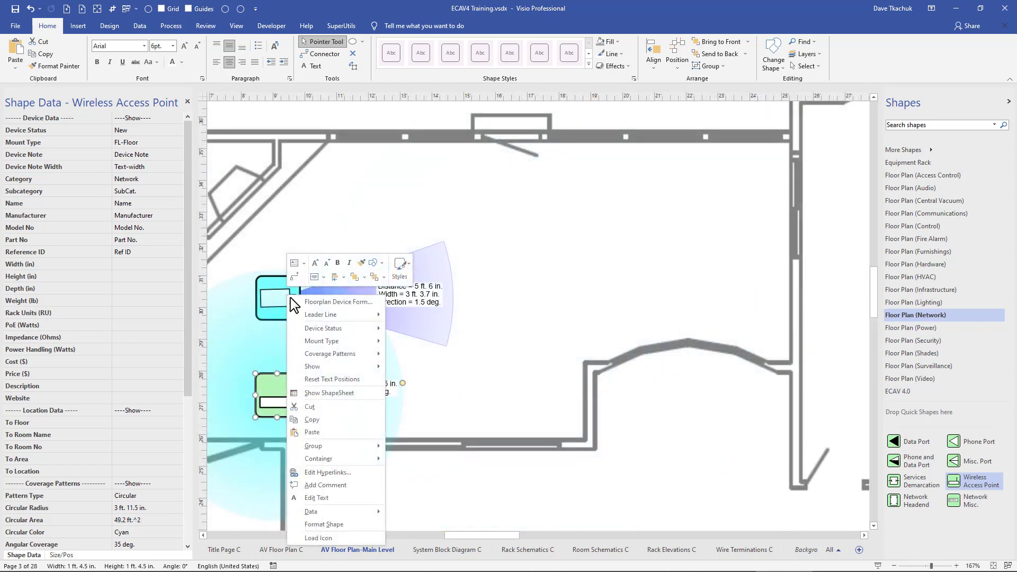
mouse_move(318, 358)
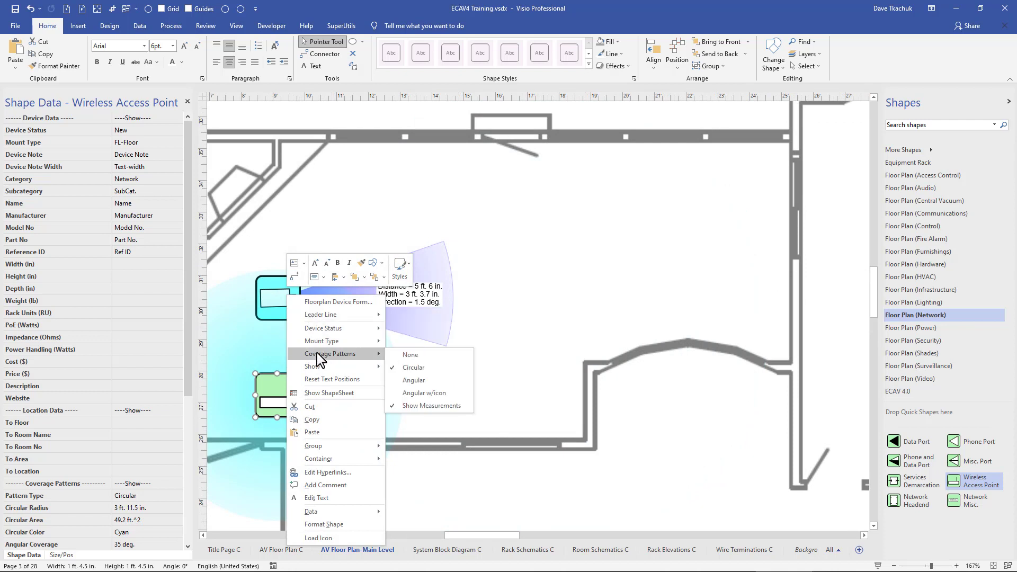
click(410, 354)
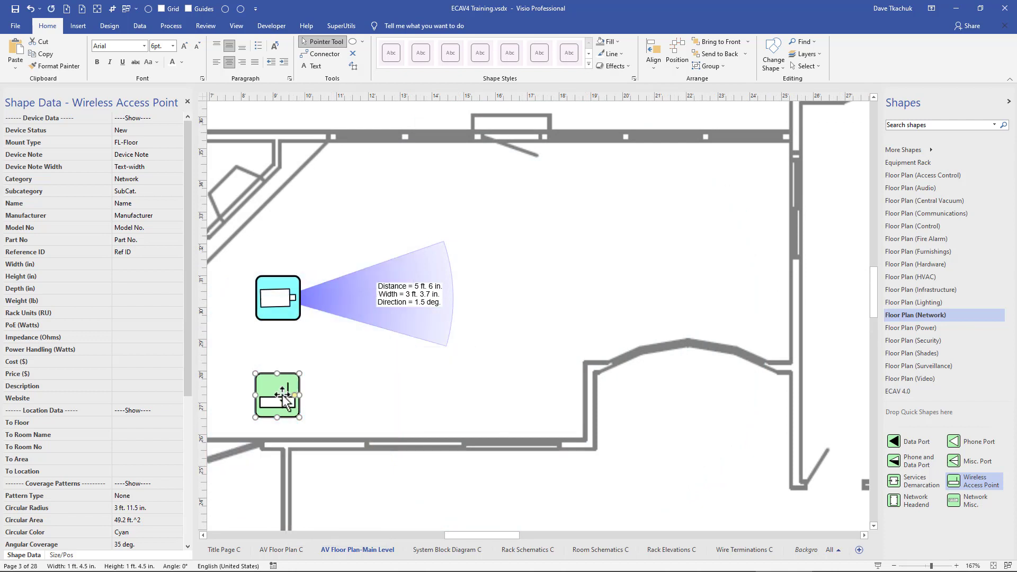
click(279, 298)
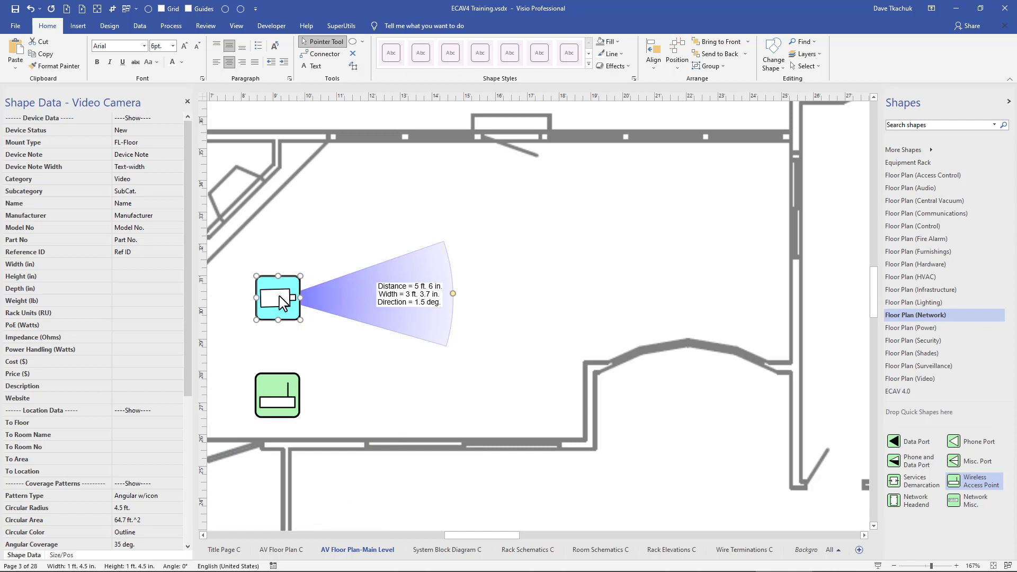
right_click(280, 299)
mouse_move(336, 356)
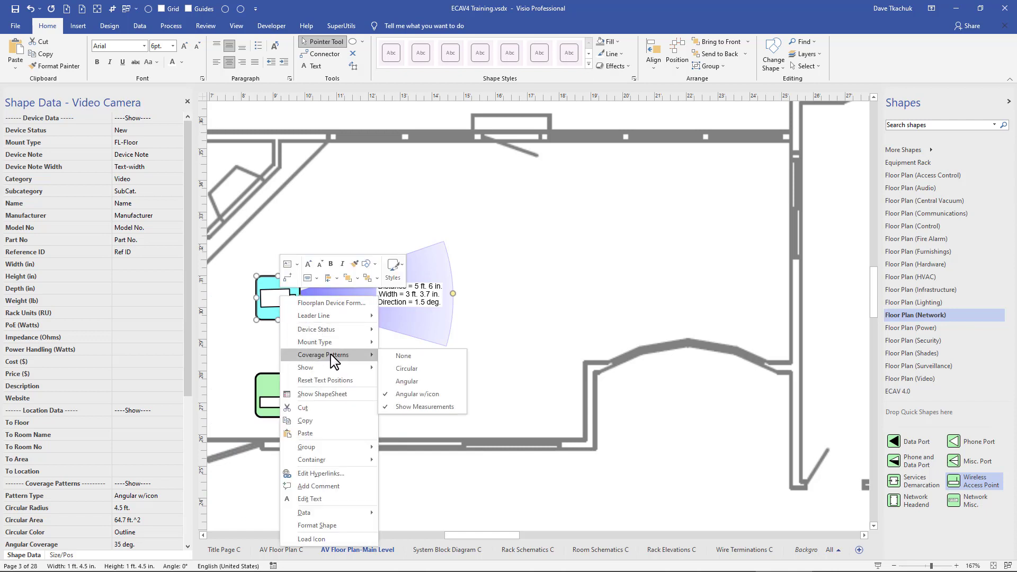
click(395, 357)
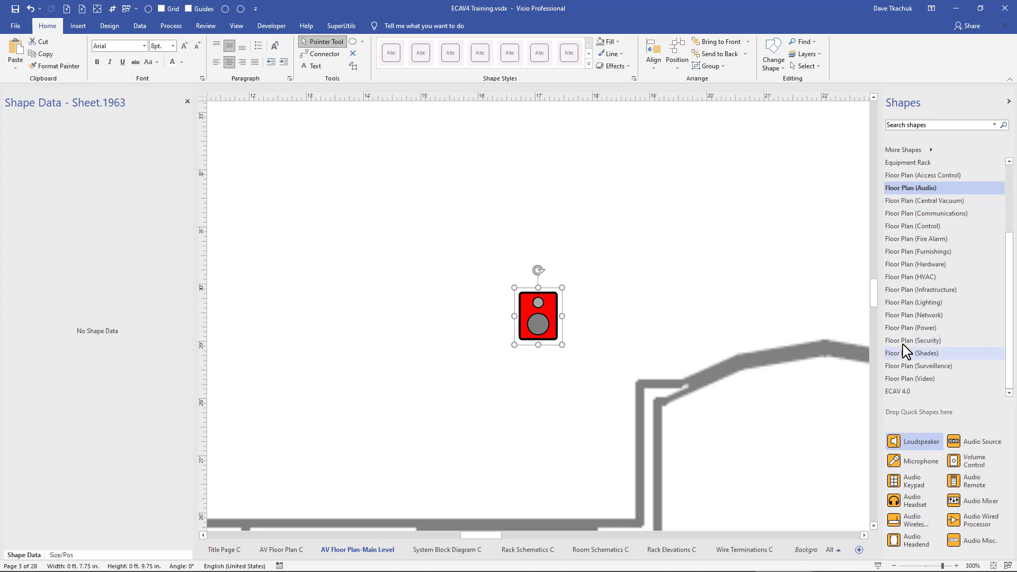
Place a Loudspeaker from Floor Plan (Audio) beside the red speaker drawing and load that drawing as its icon
drag(902, 445, 343, 308)
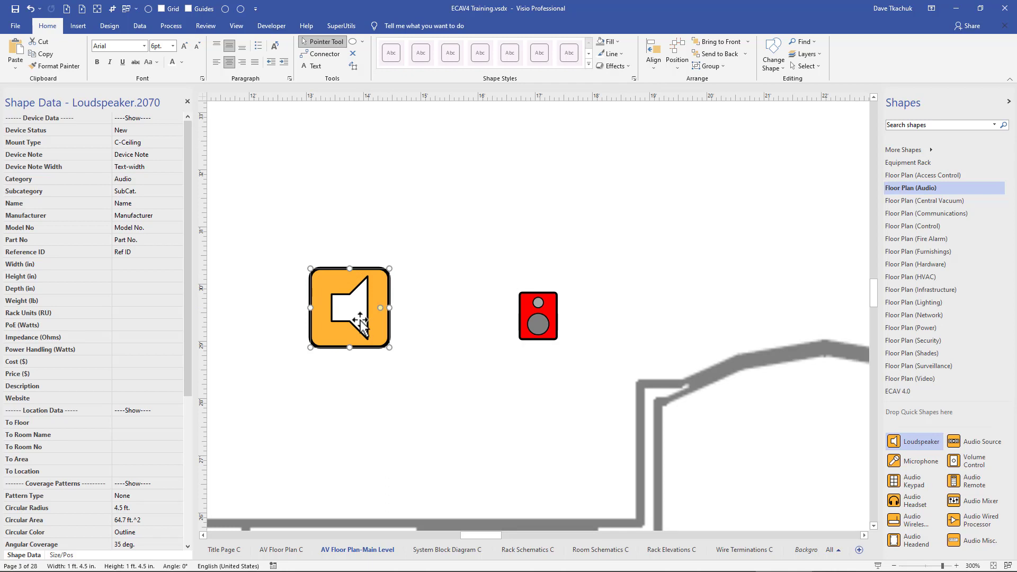
shift+click(539, 326)
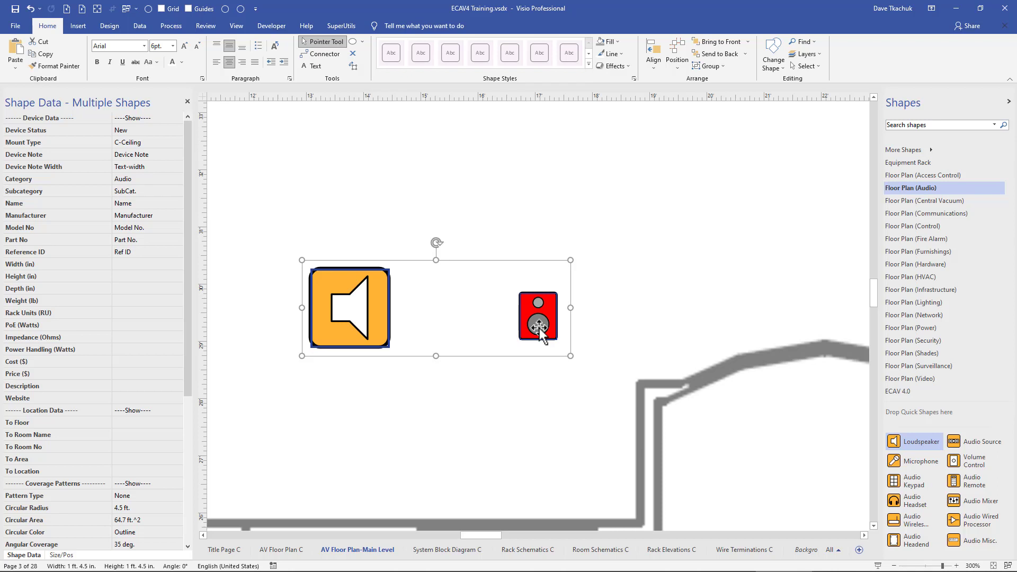
right_click(539, 326)
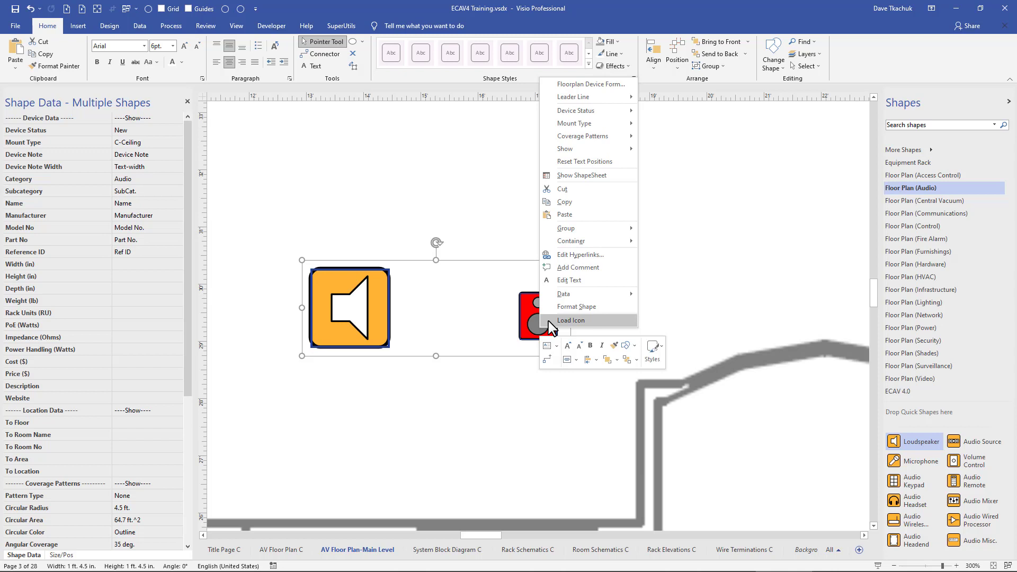
click(549, 320)
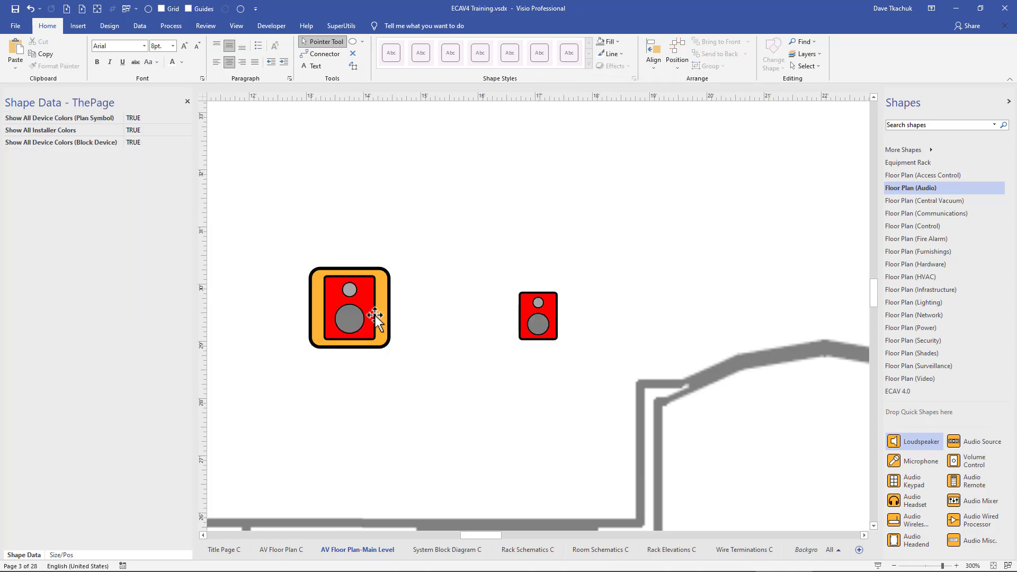
Move the loudspeaker symbol slightly up and to the right within the room
drag(345, 318, 429, 268)
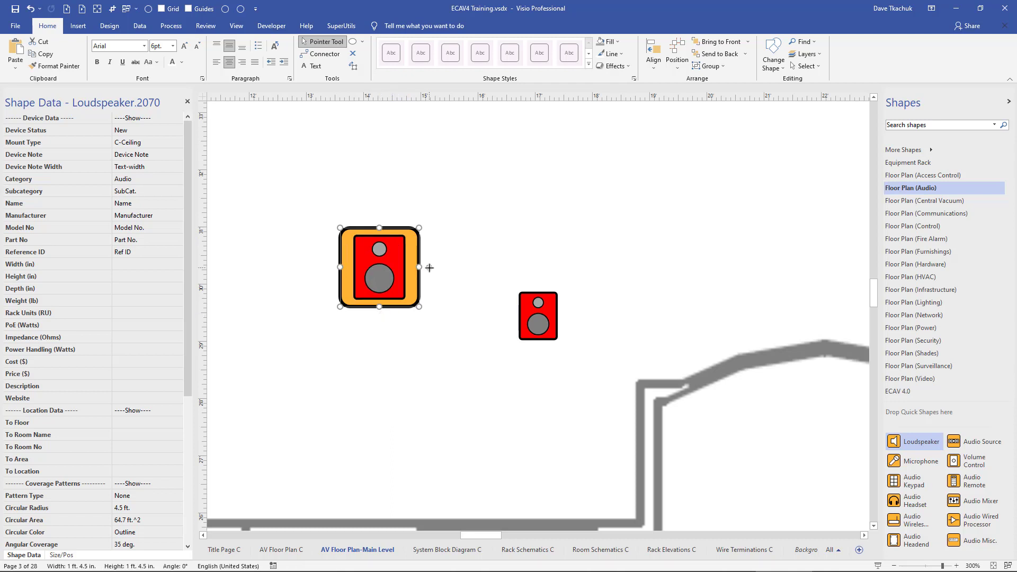
scroll(430, 268, left, 7)
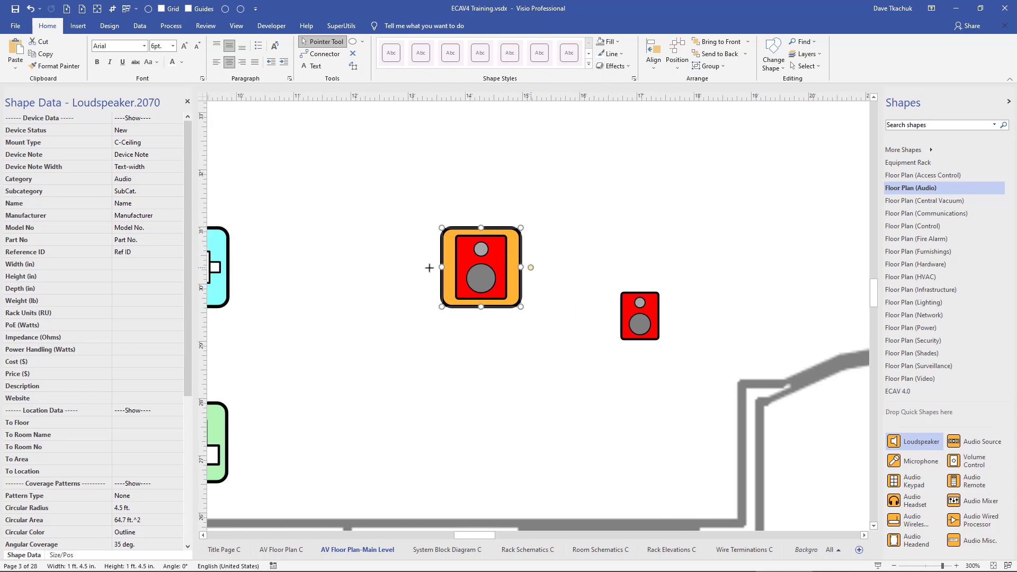
scroll(429, 268, down, 1)
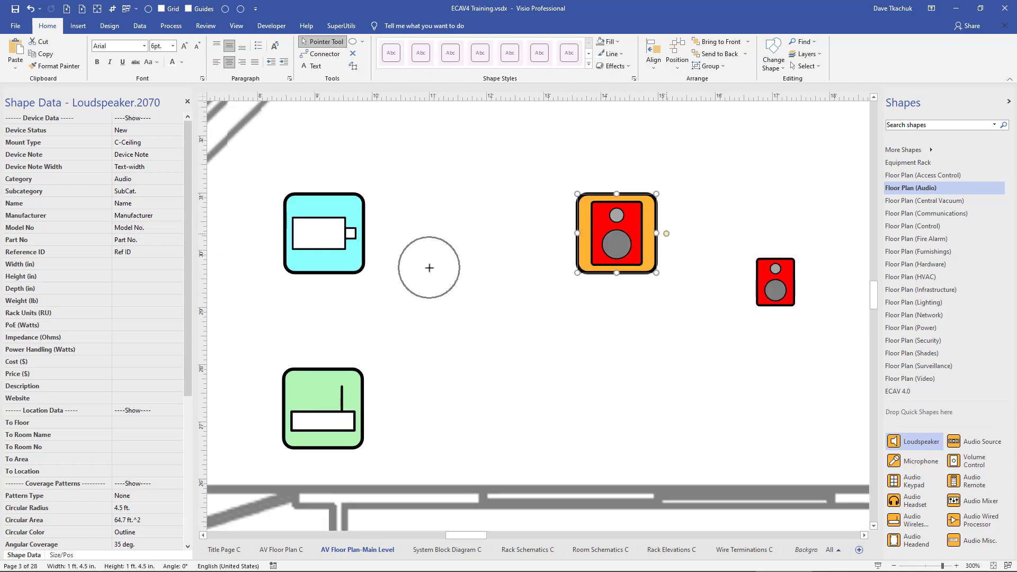
Open the video camera's Floorplan Device Form and move it clear of the camera and access point symbols
right_click(310, 245)
click(329, 253)
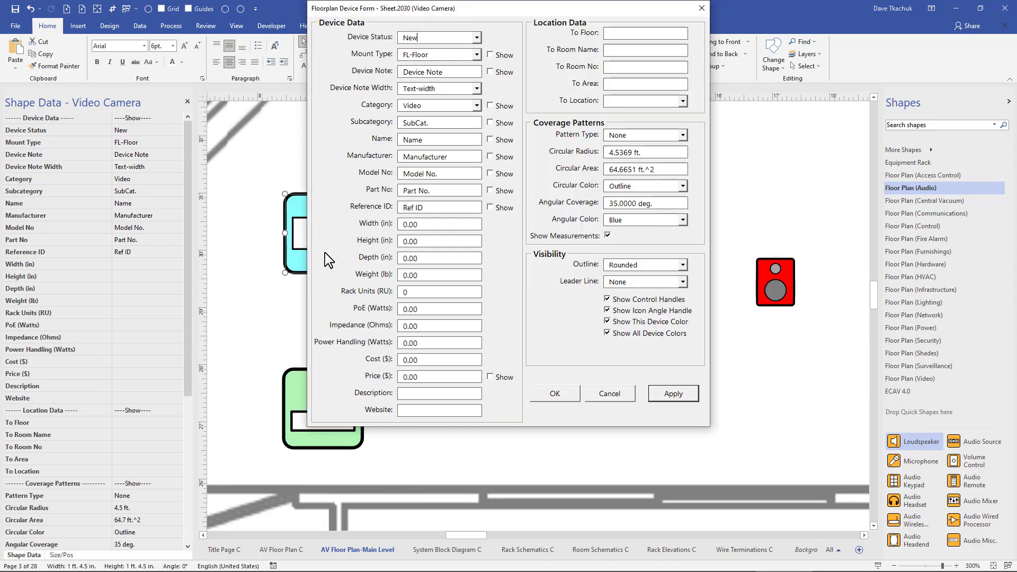
drag(522, 11, 654, 84)
Set the video camera's device status to Existing (OFE) and apply it to the symbol
click(609, 111)
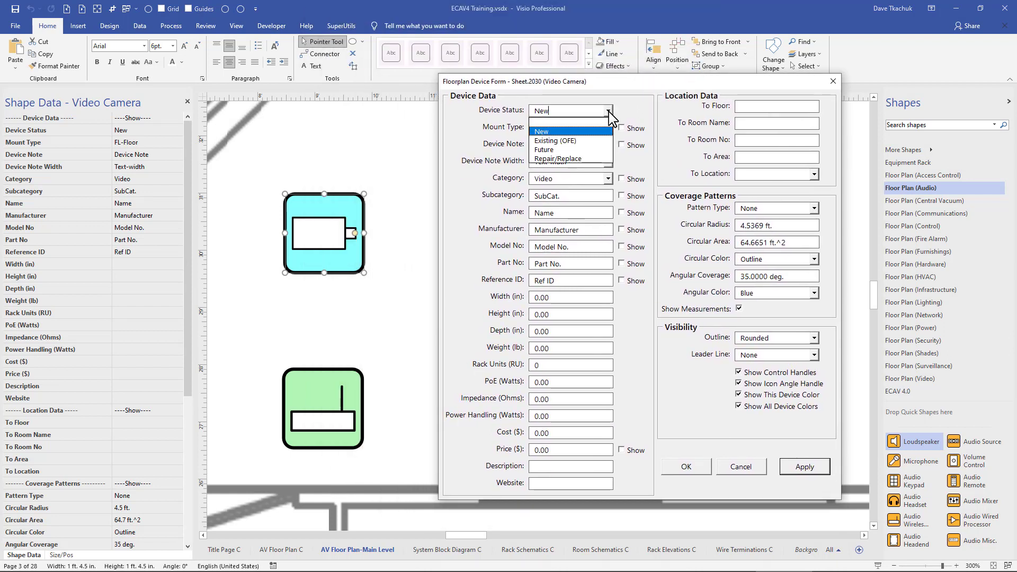
click(588, 142)
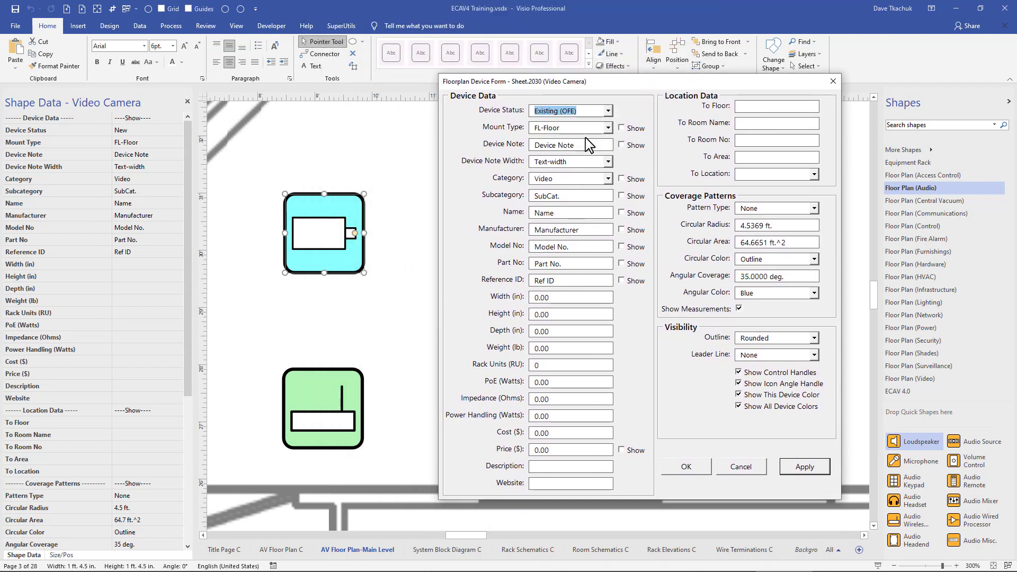
click(797, 470)
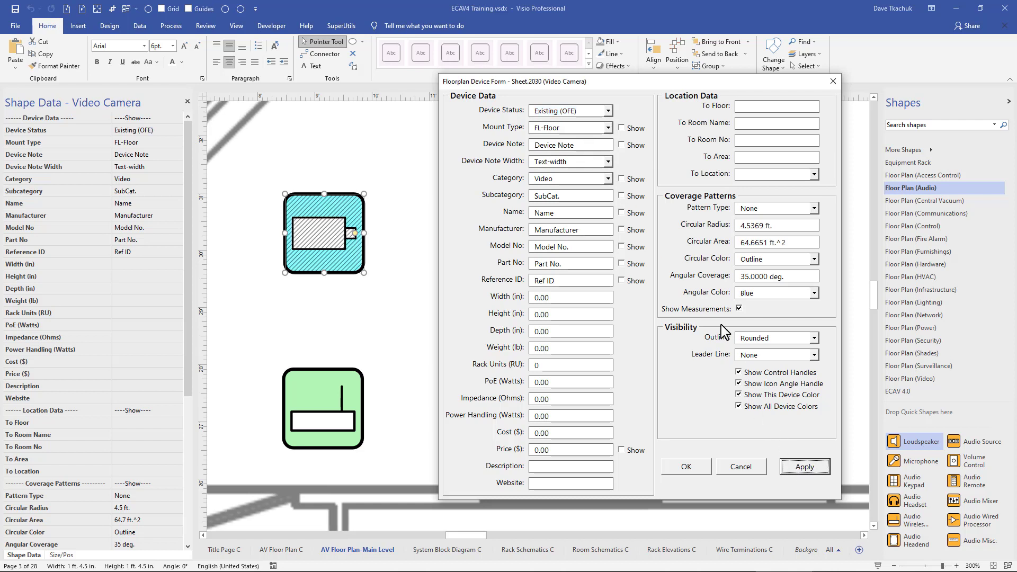
Apply the Future device status to the video camera, and return the status to New
click(610, 109)
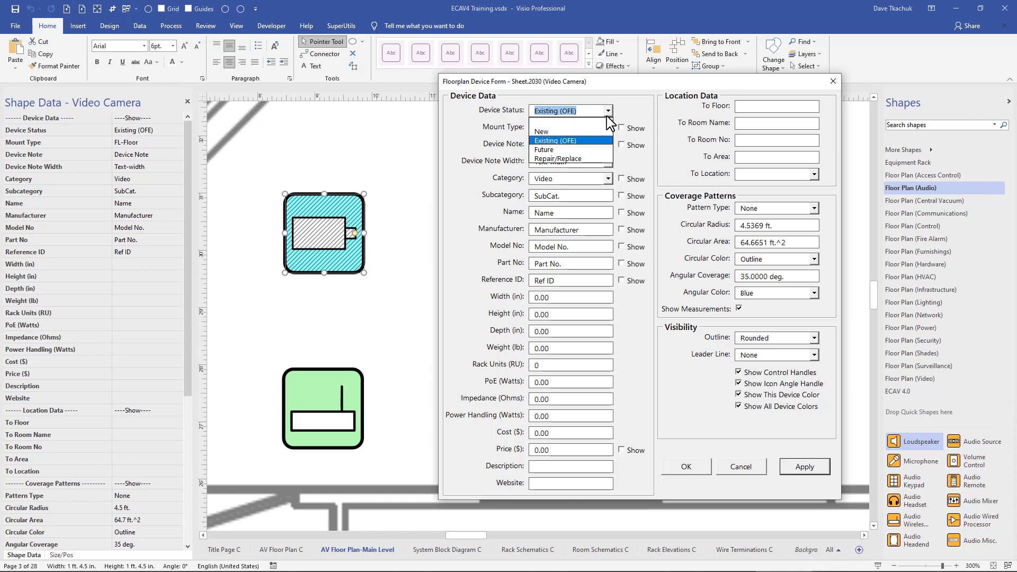
click(594, 152)
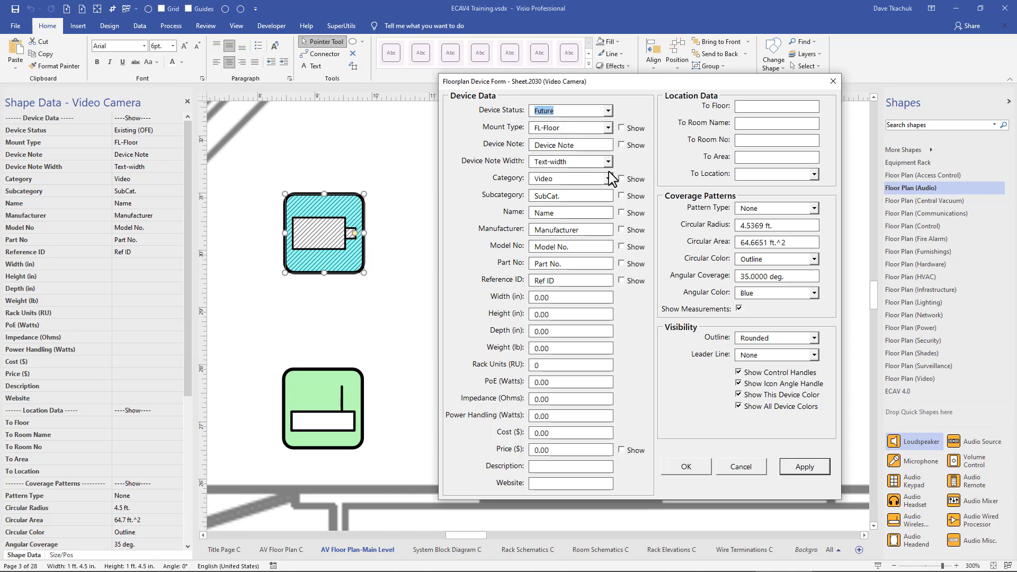
click(806, 469)
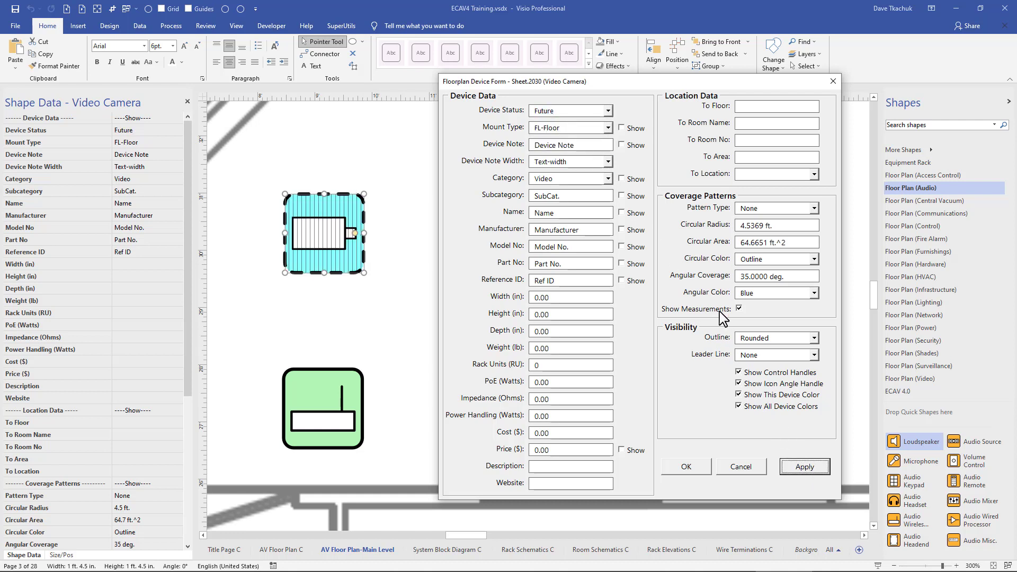
click(610, 111)
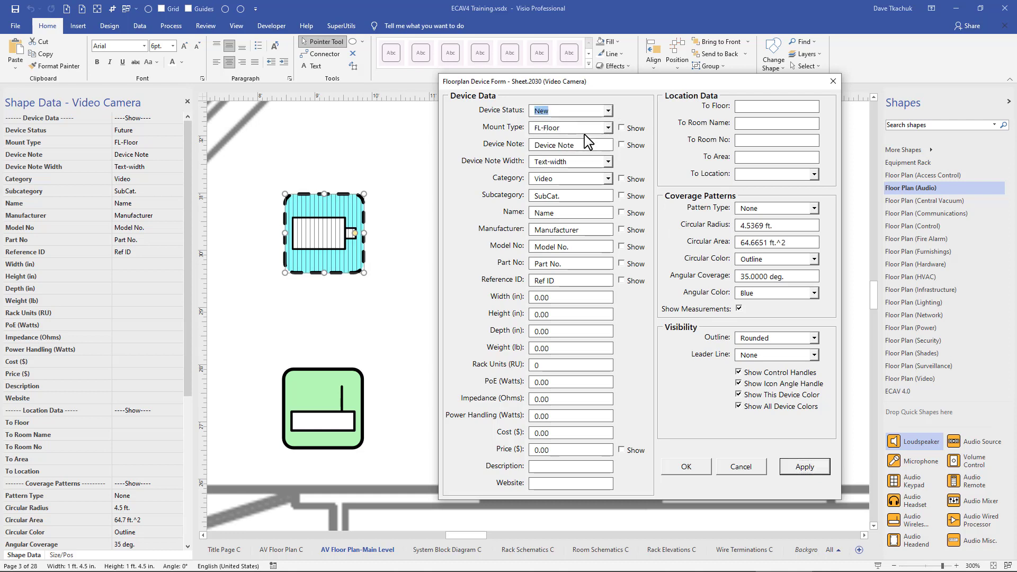
click(805, 468)
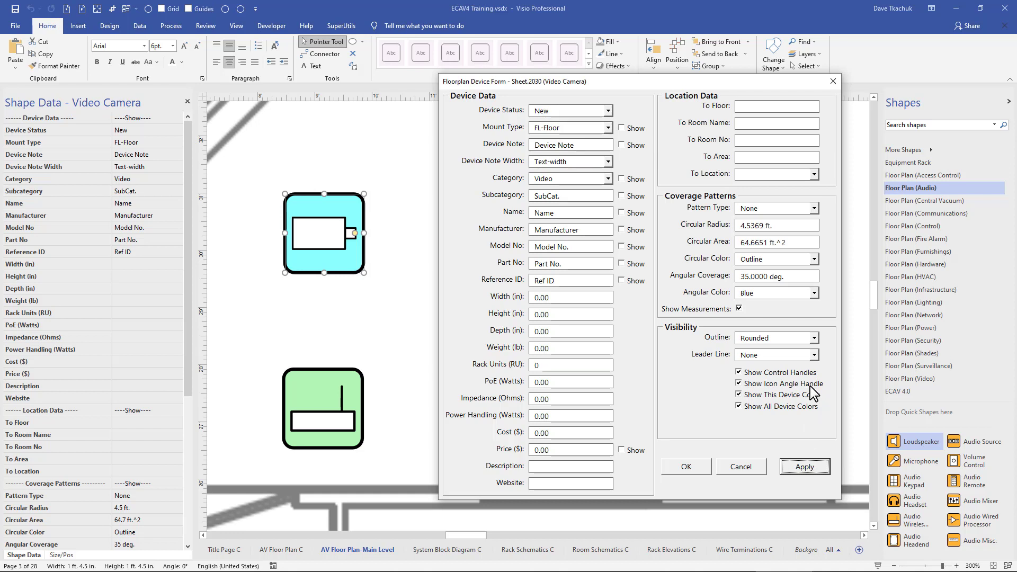
Try the None and Square outlines on the video camera symbol, applying each one in turn
click(815, 340)
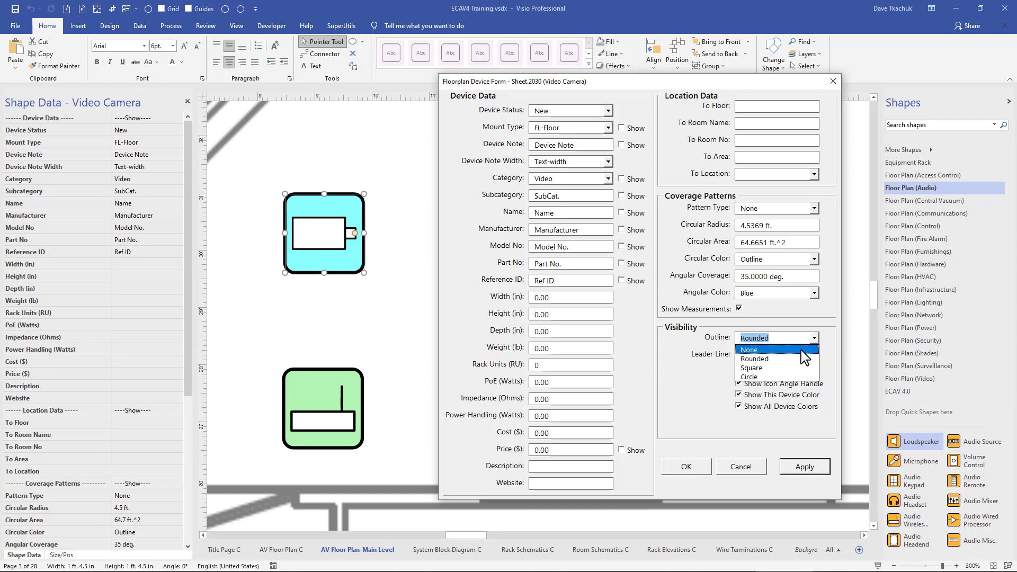
click(804, 350)
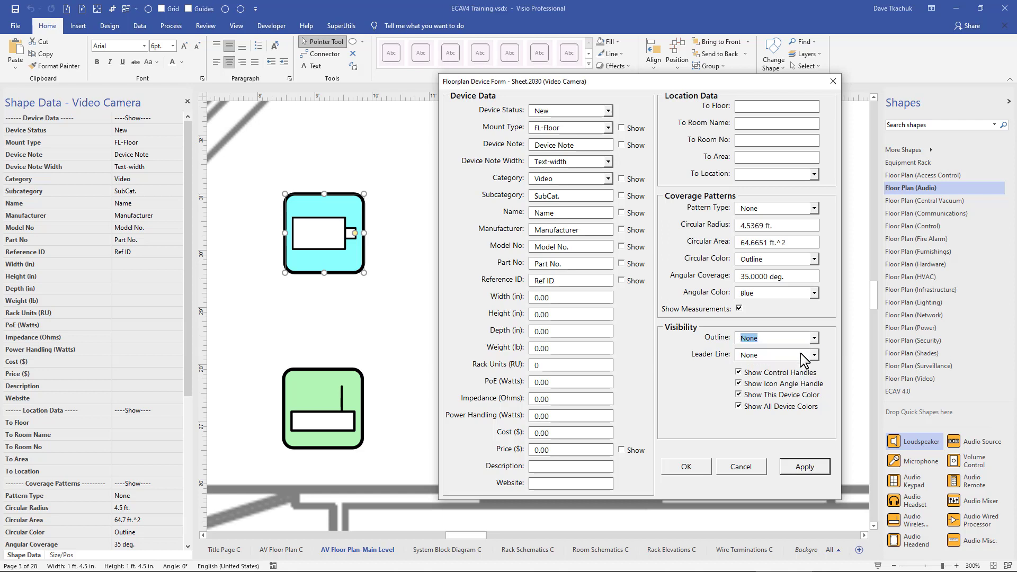
click(822, 469)
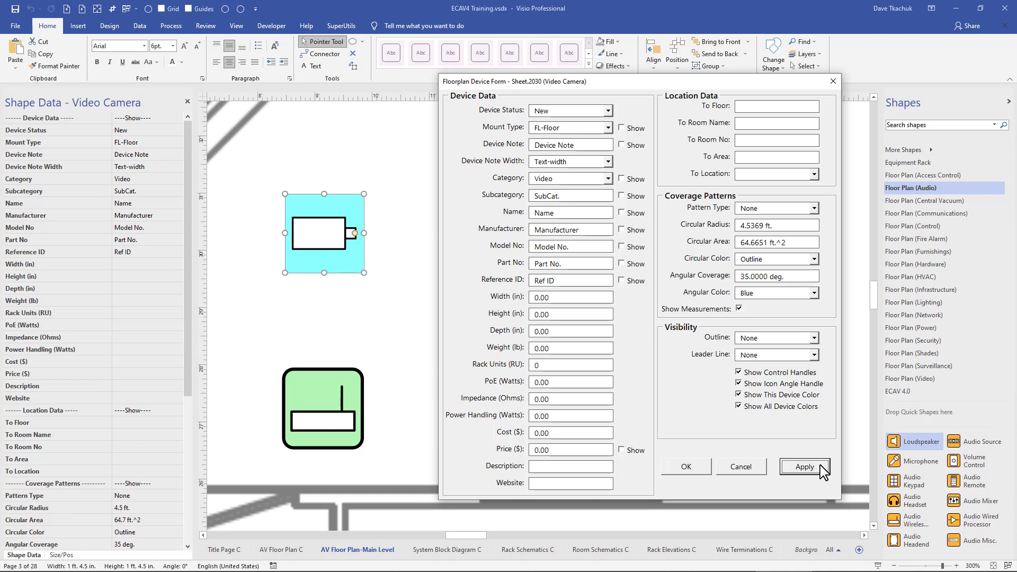
click(815, 338)
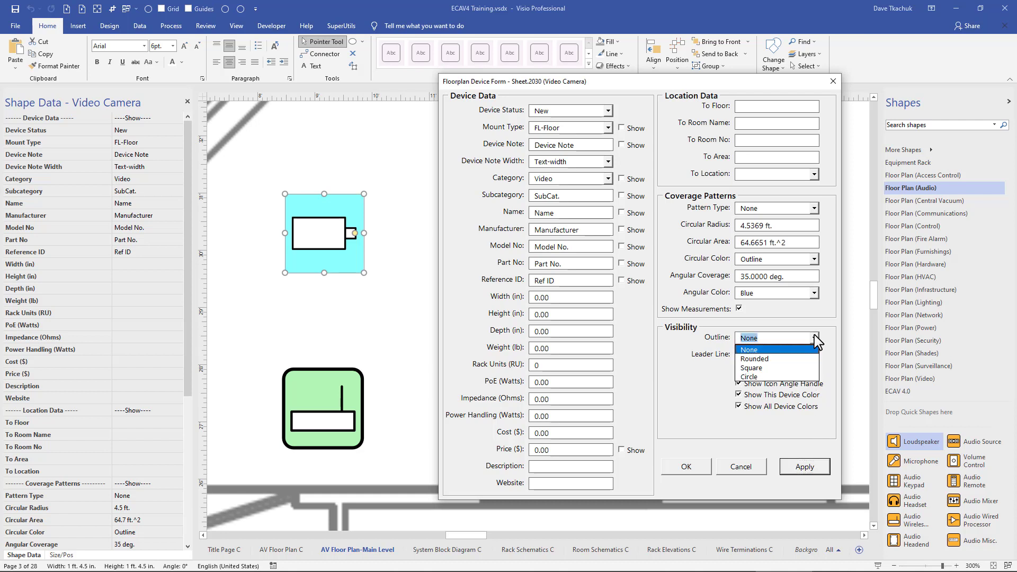
click(792, 368)
click(795, 466)
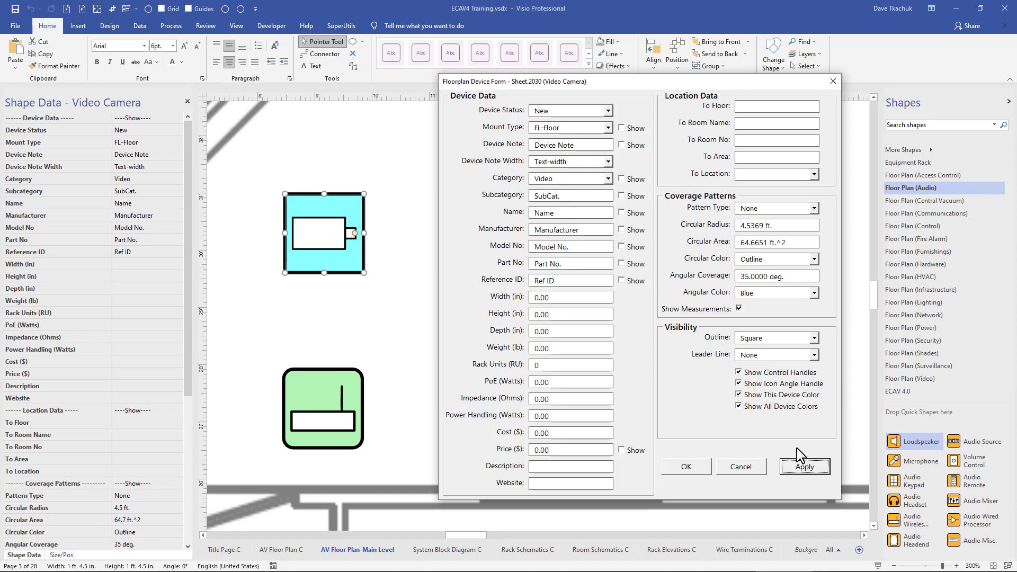
Set the video camera symbol's outline to Circle and apply it
click(815, 338)
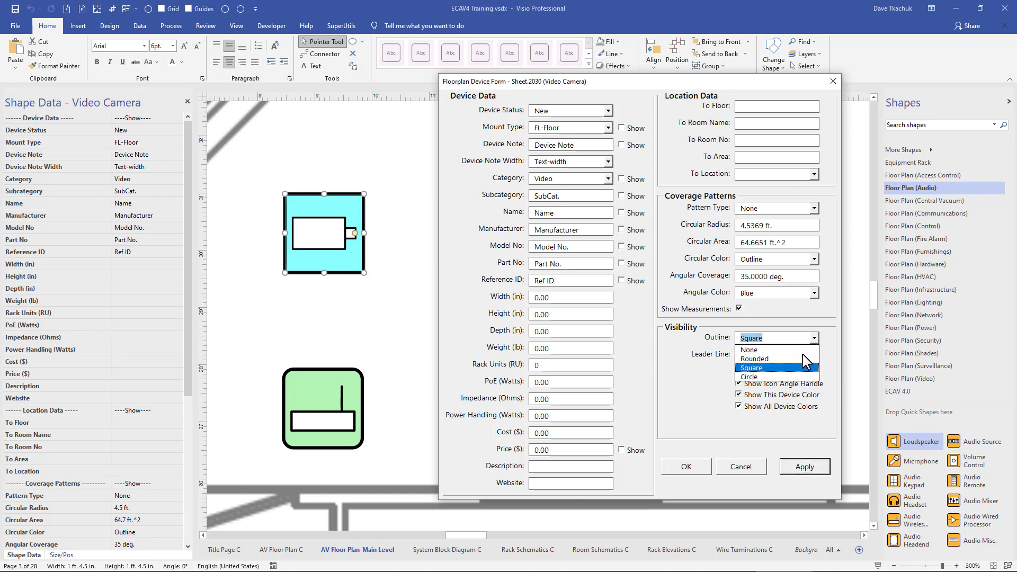
click(795, 377)
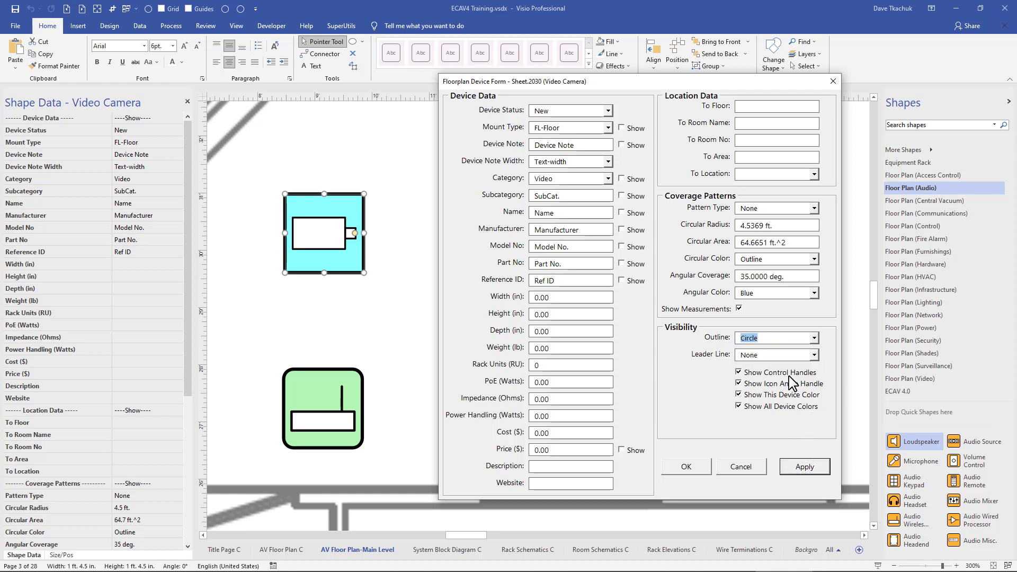
click(803, 468)
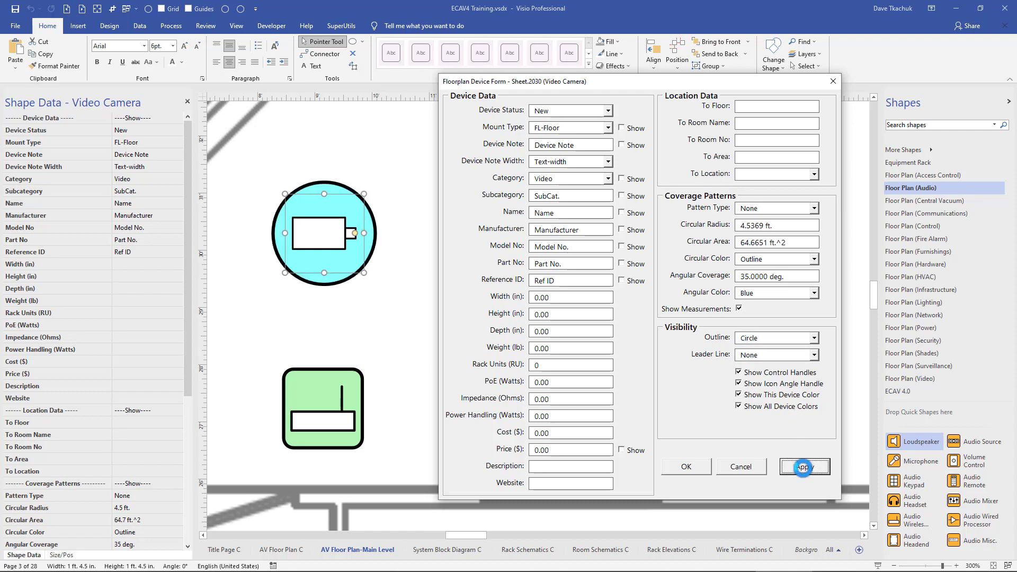